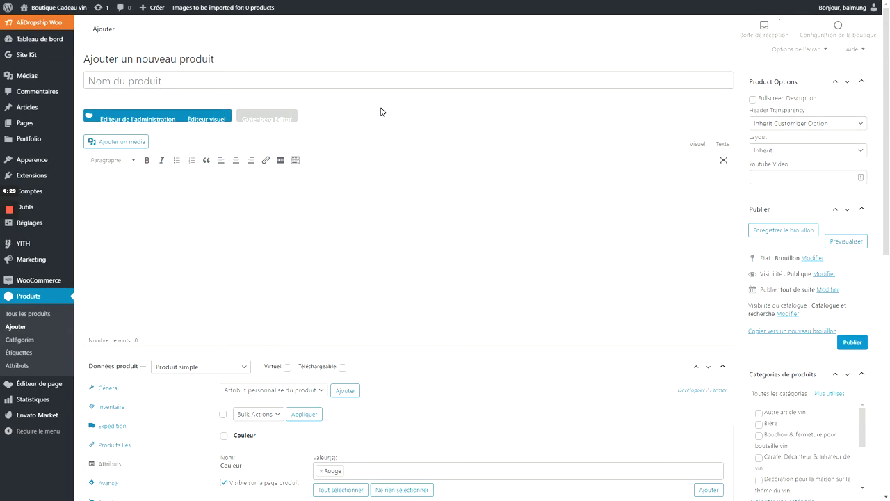
Change the product type to Produit variable in the product data
scroll(380, 112, down, 2)
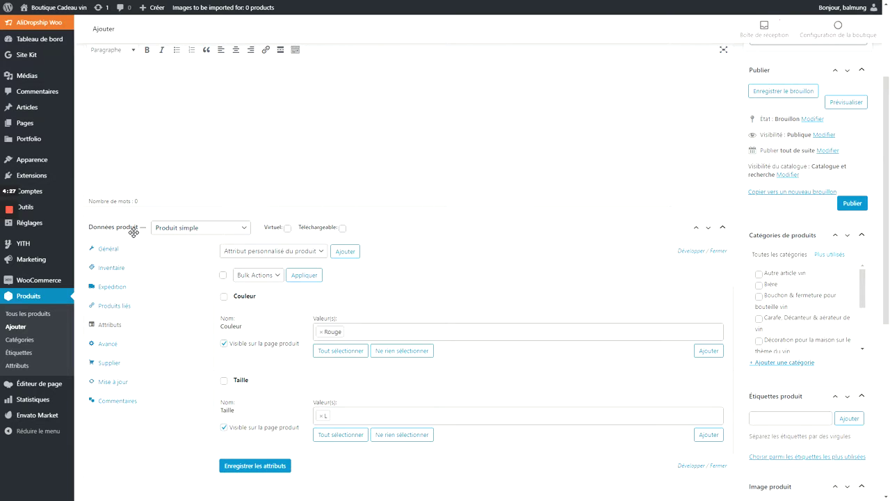
click(183, 229)
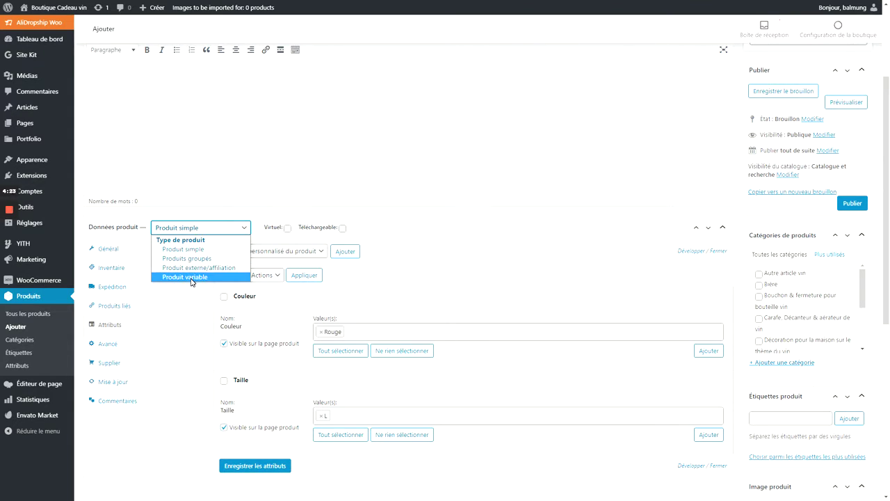
click(185, 276)
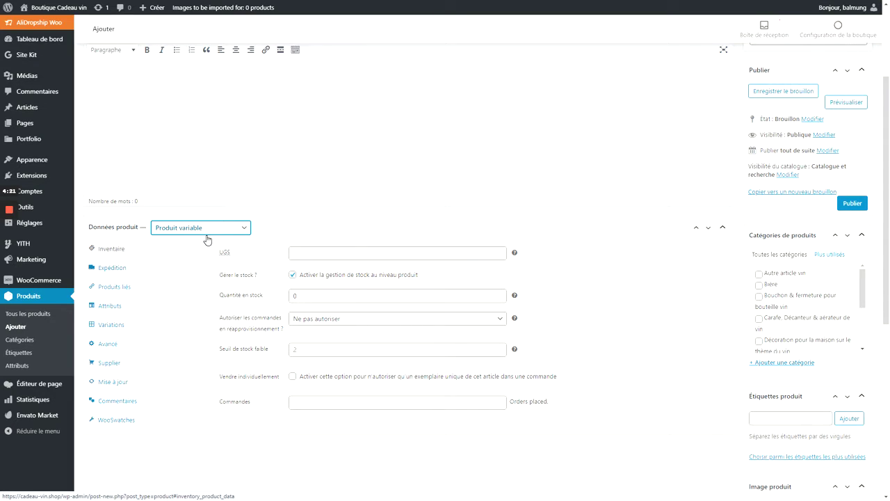
Enable the Taille attribute for variations, add the values M, S and XL to it, and save the attributes
click(139, 310)
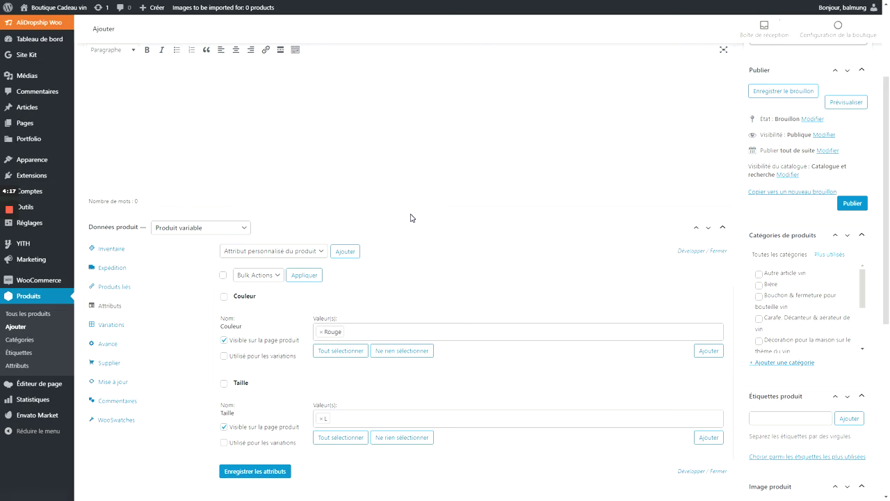
scroll(411, 218, down, 2)
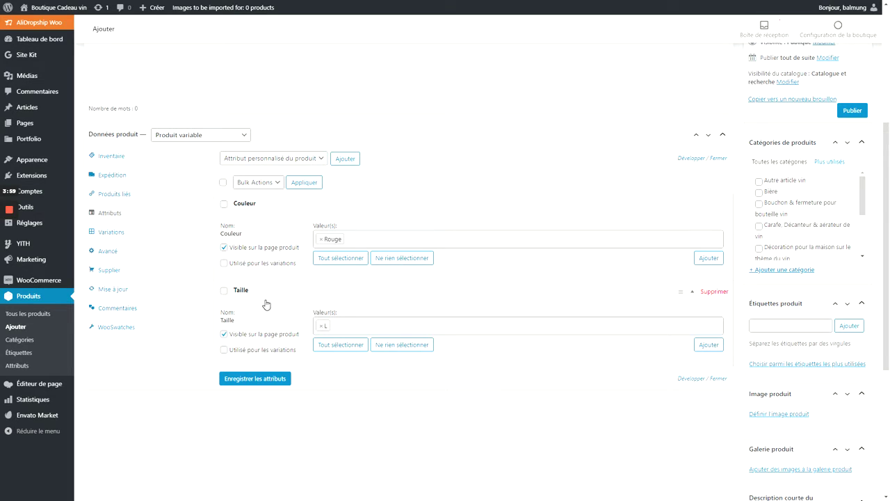
click(224, 350)
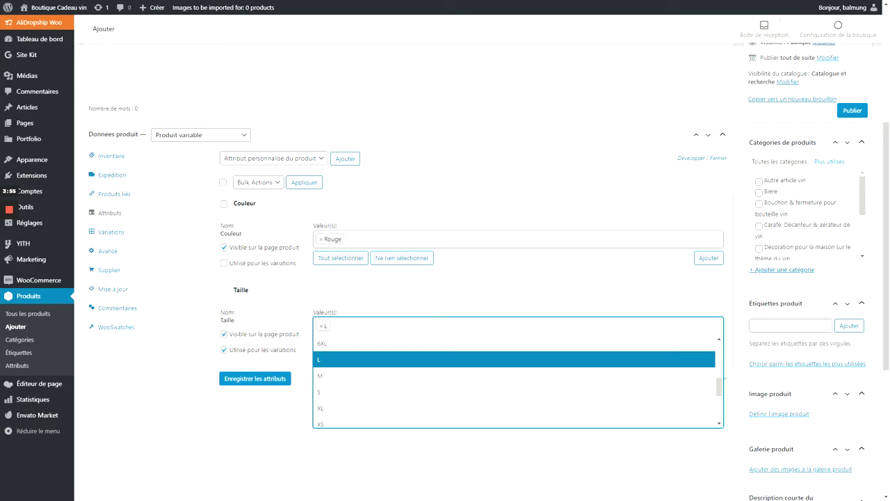
click(352, 374)
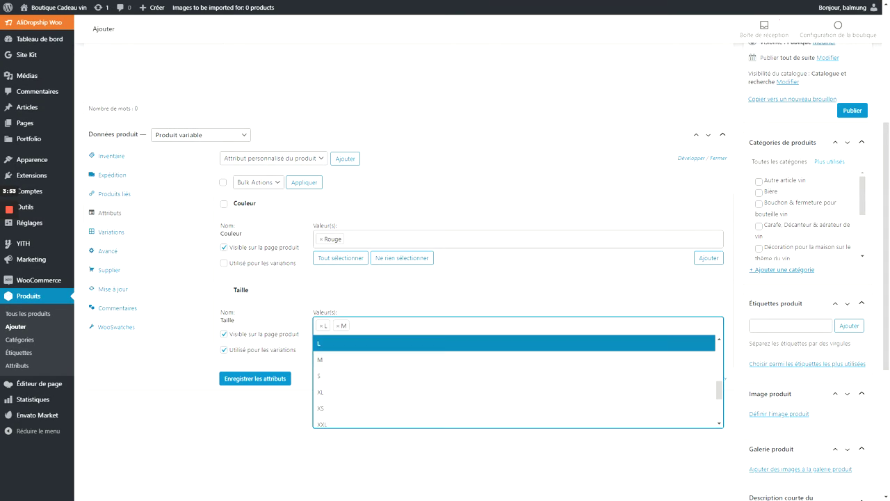
click(364, 377)
click(393, 325)
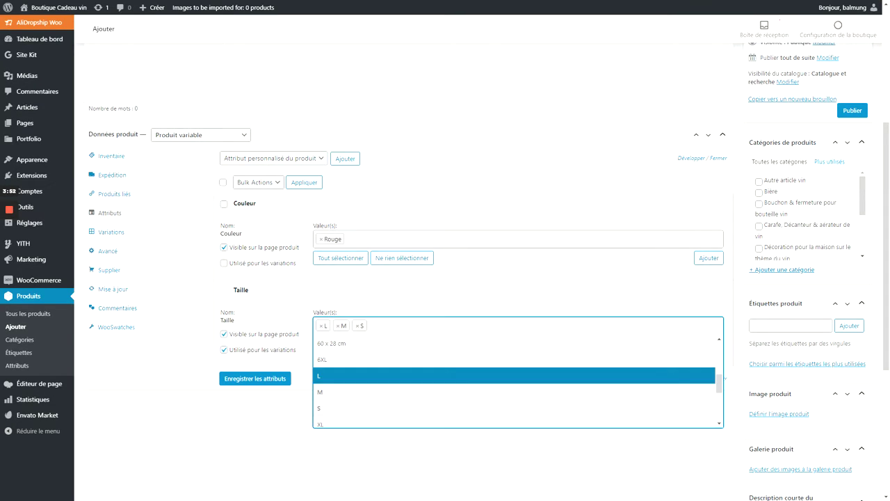
click(353, 422)
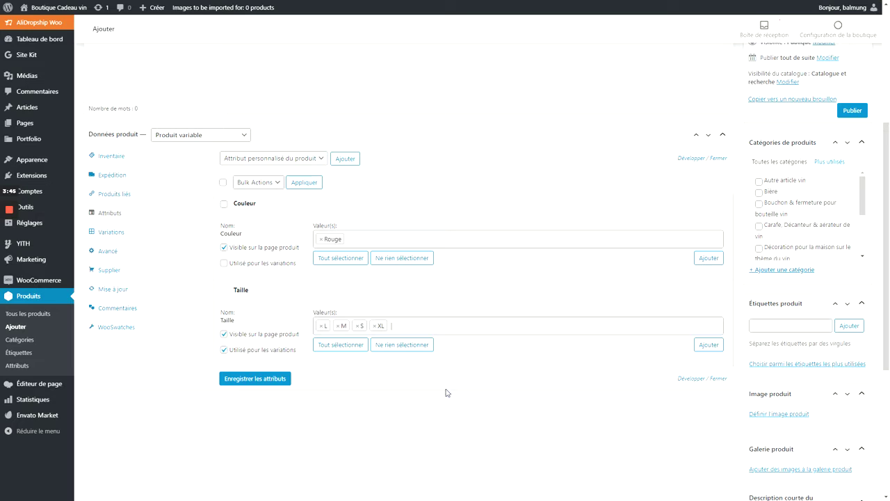
click(252, 385)
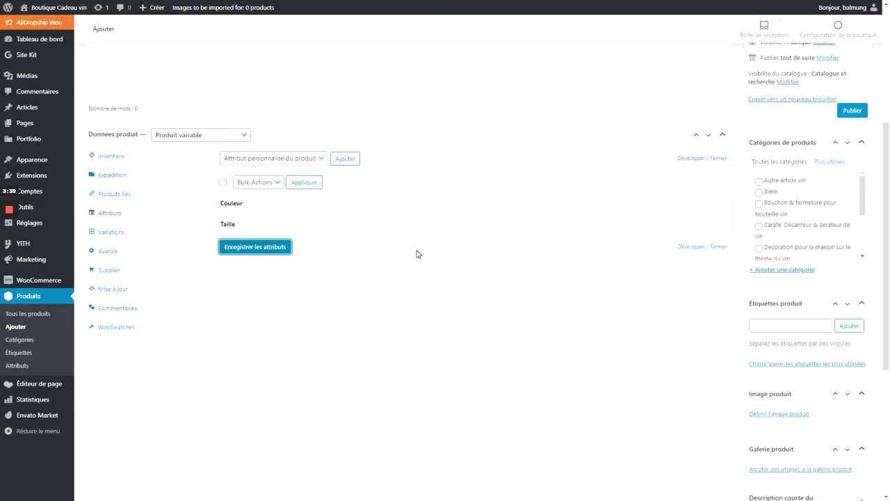
Check the variations section, then review the saved values of the Taille attribute
click(138, 236)
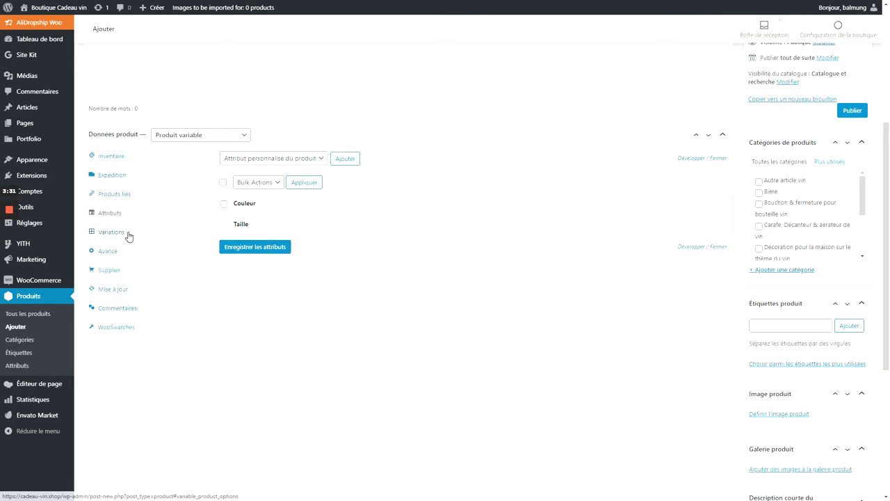
click(127, 234)
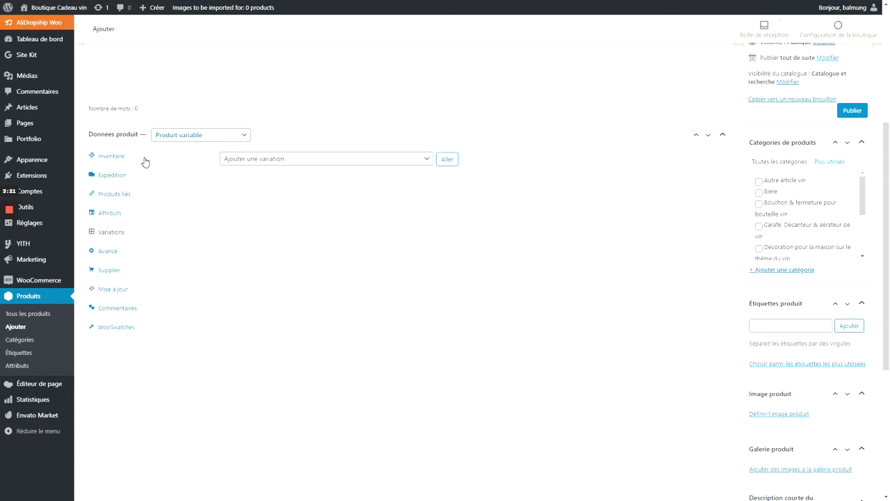
click(161, 212)
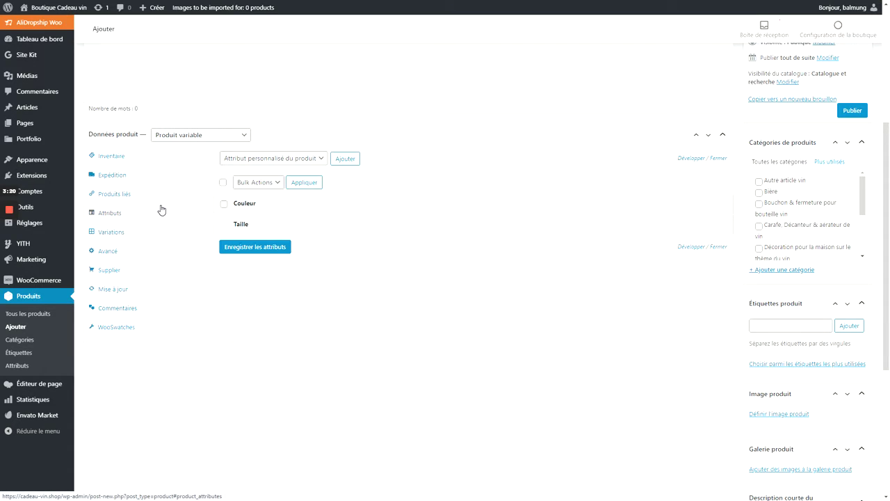
click(285, 230)
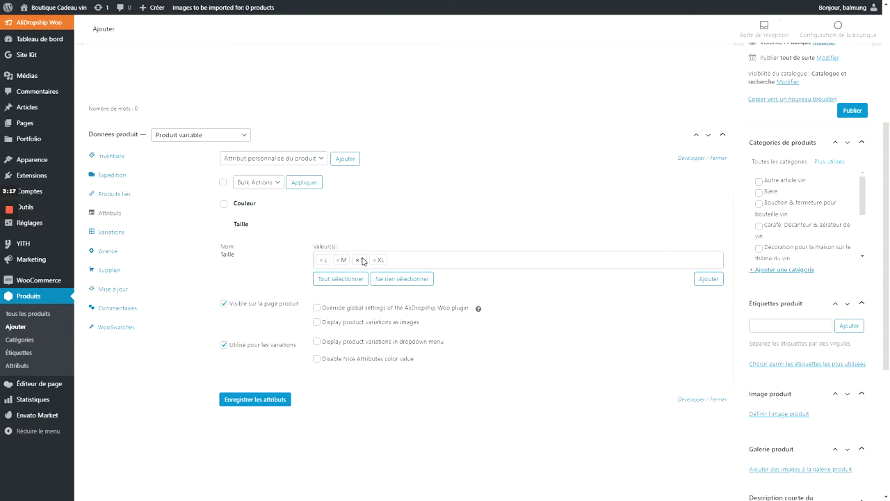
Add four blank variations to the product
click(135, 238)
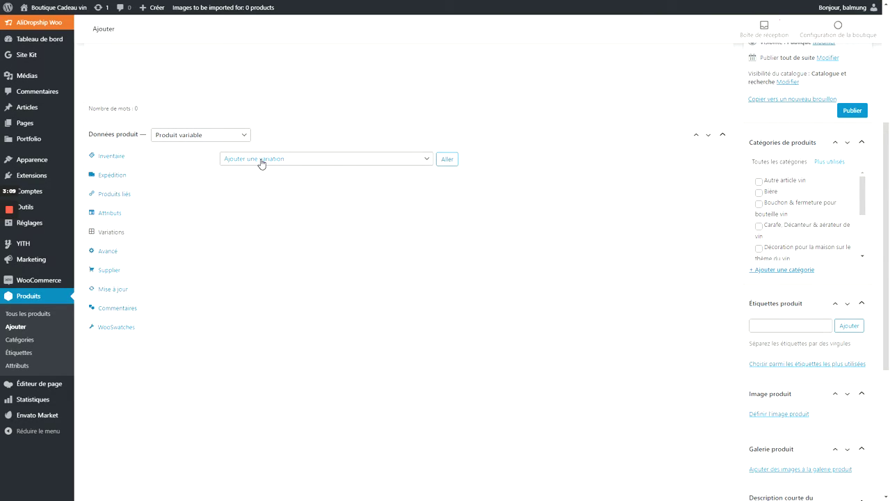
click(448, 161)
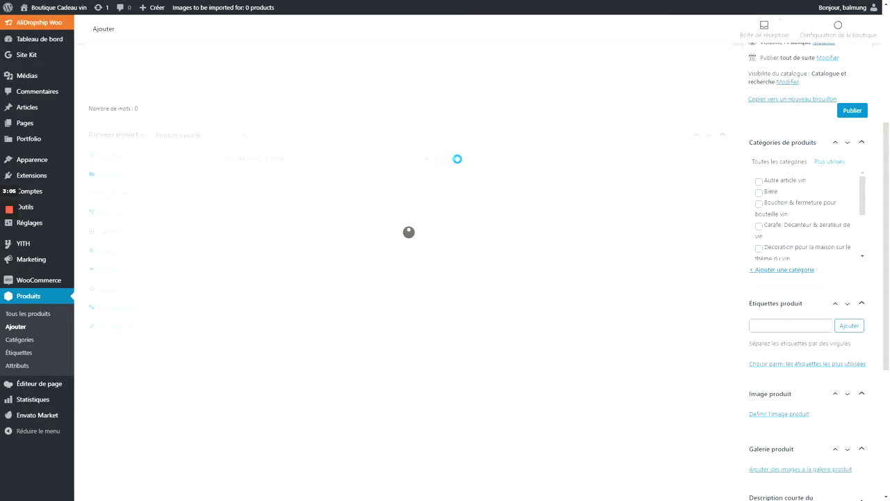
click(449, 185)
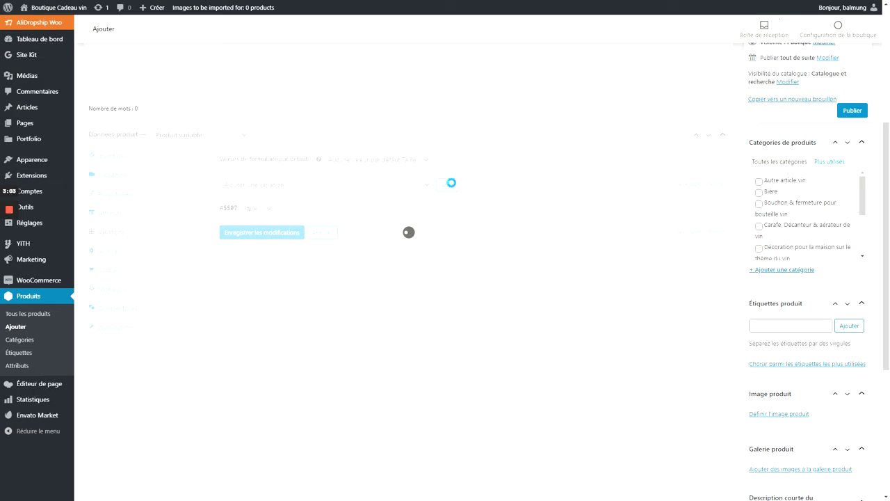
click(447, 184)
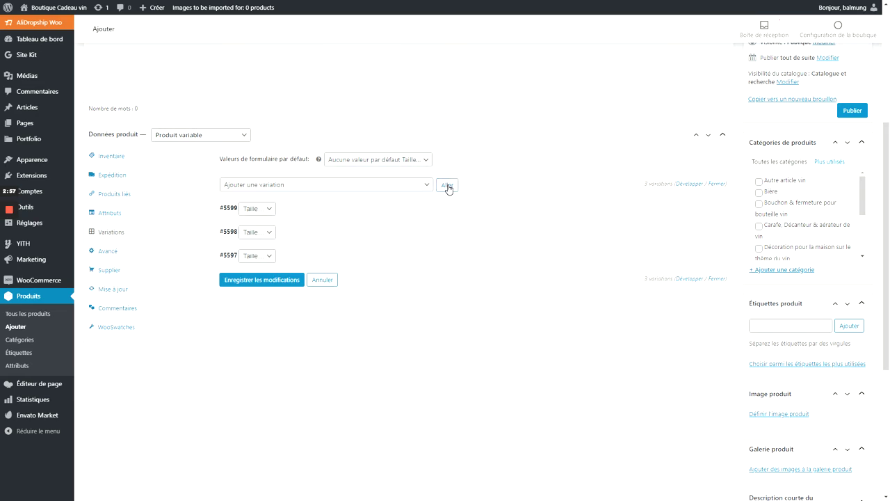
click(447, 184)
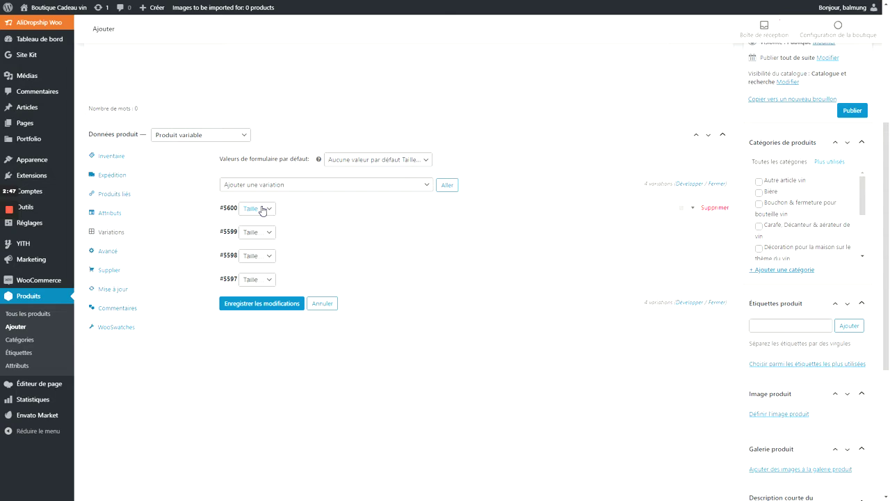
Assign the sizes S, M, L and XL to the four variations in list order and save the changes
click(263, 211)
click(252, 245)
click(256, 232)
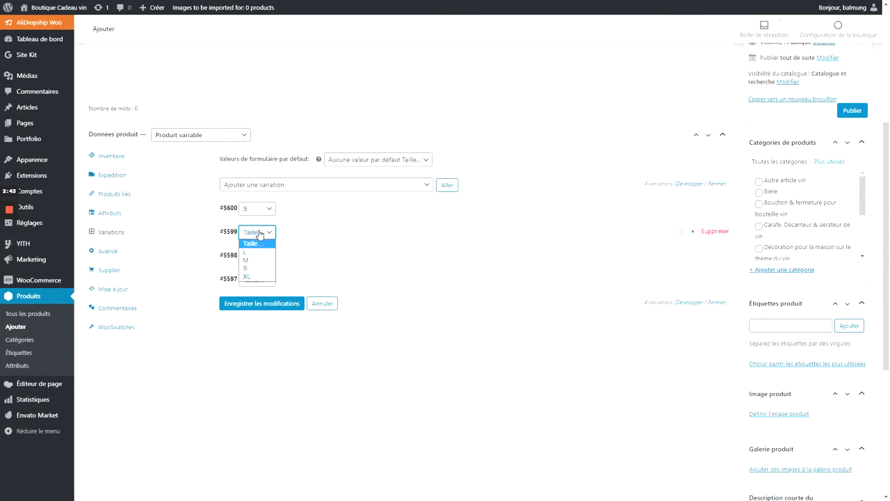
click(252, 261)
click(258, 257)
click(251, 275)
click(259, 282)
click(258, 324)
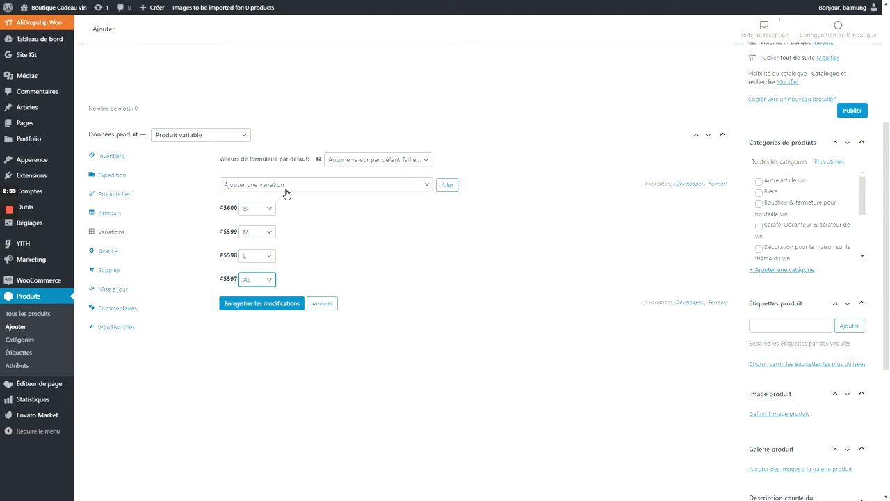
click(250, 306)
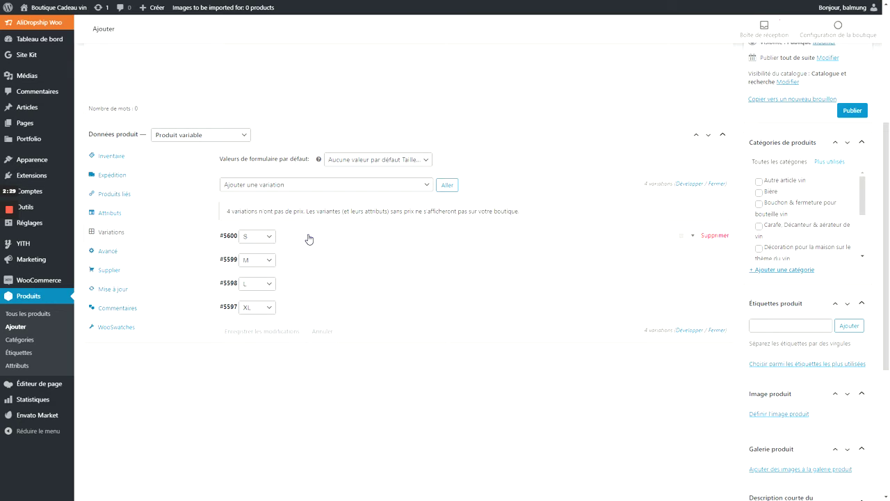
Expand the S variation and set its regular price to 10 €
click(308, 238)
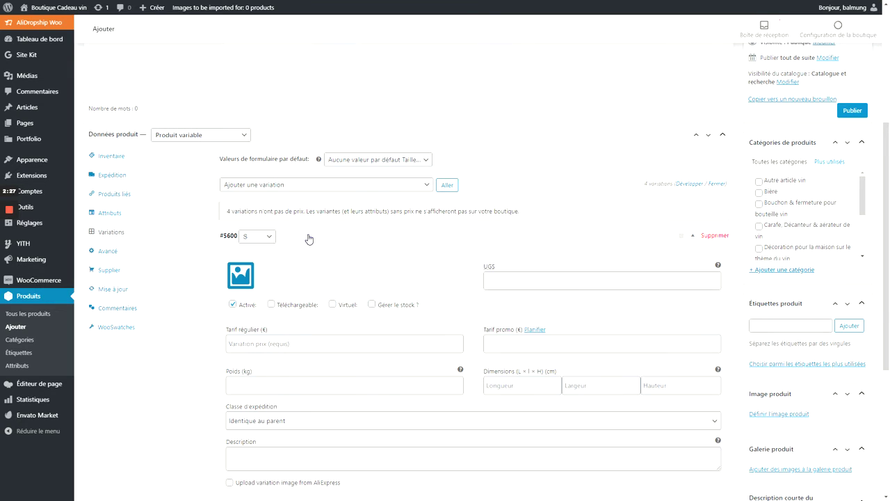
scroll(370, 239, down, 1)
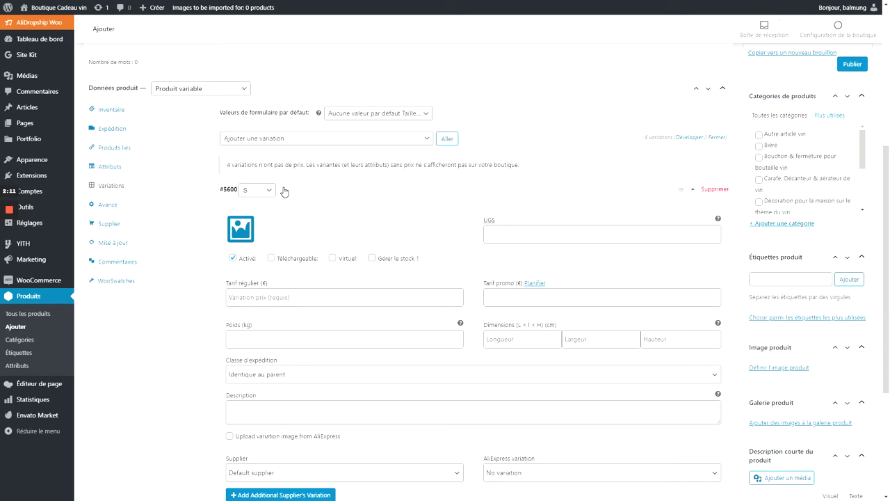
scroll(324, 190, down, 1)
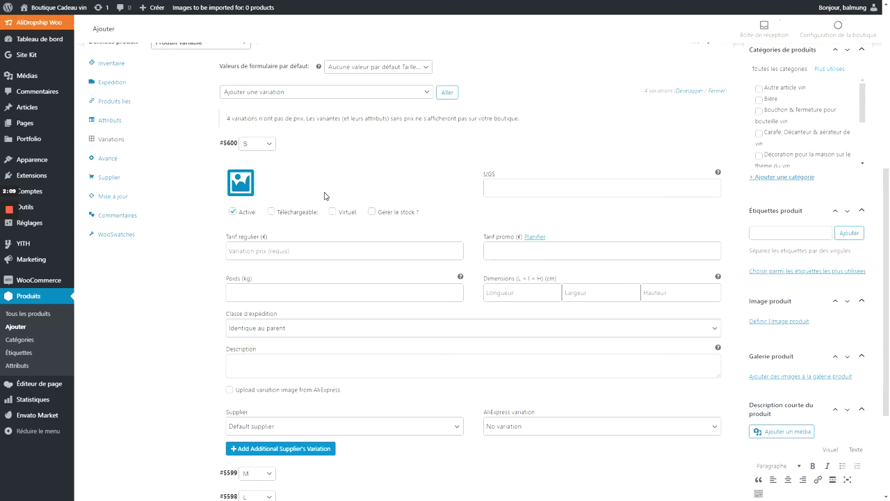
click(345, 251)
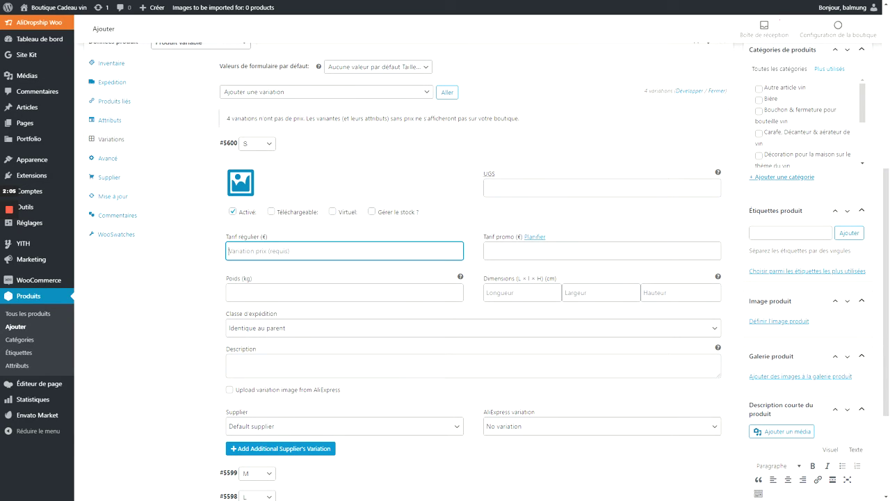
text(10)
Examine the S variation's promo price, weight, image, description and supplier fields, and collapse its details
click(522, 251)
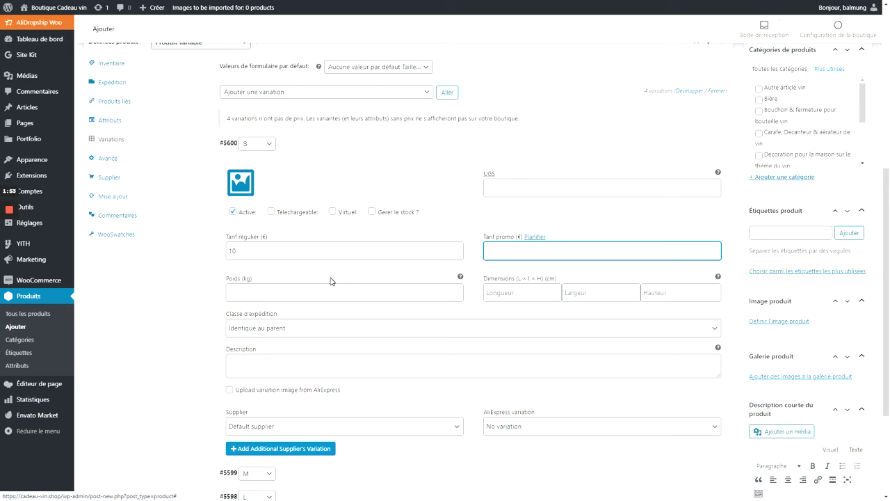
click(276, 287)
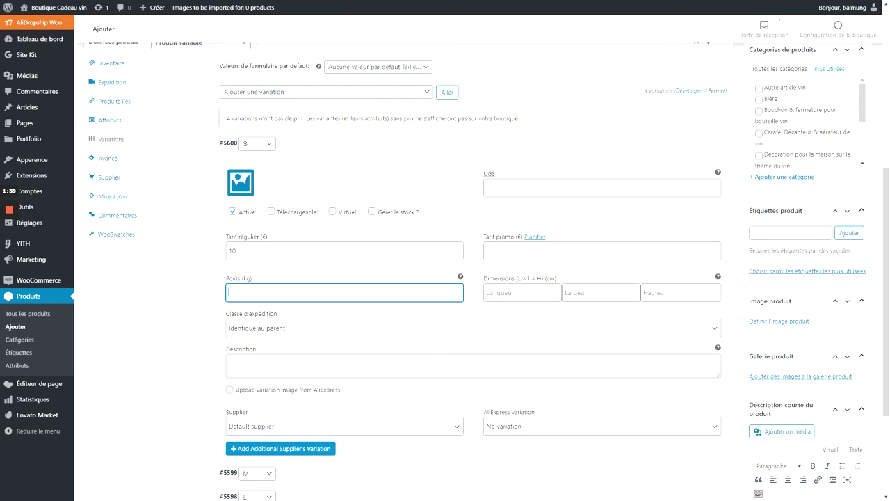
scroll(191, 250, down, 1)
scroll(198, 243, up, 1)
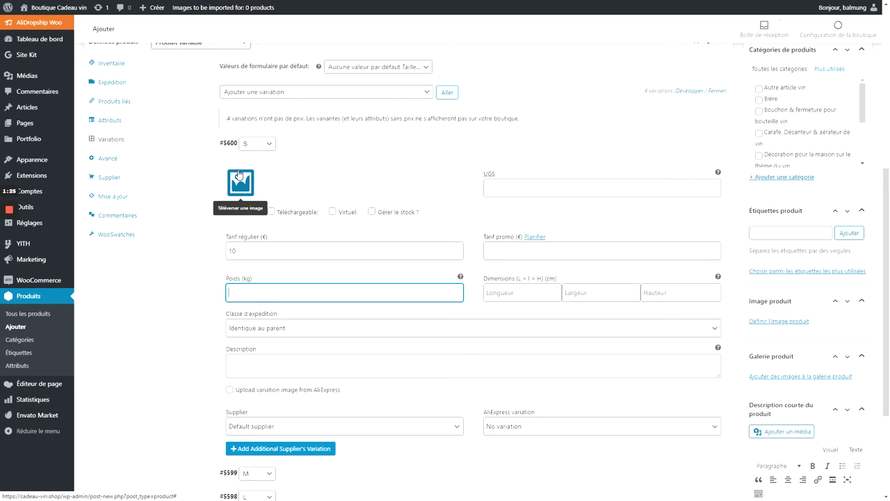
scroll(352, 192, down, 1)
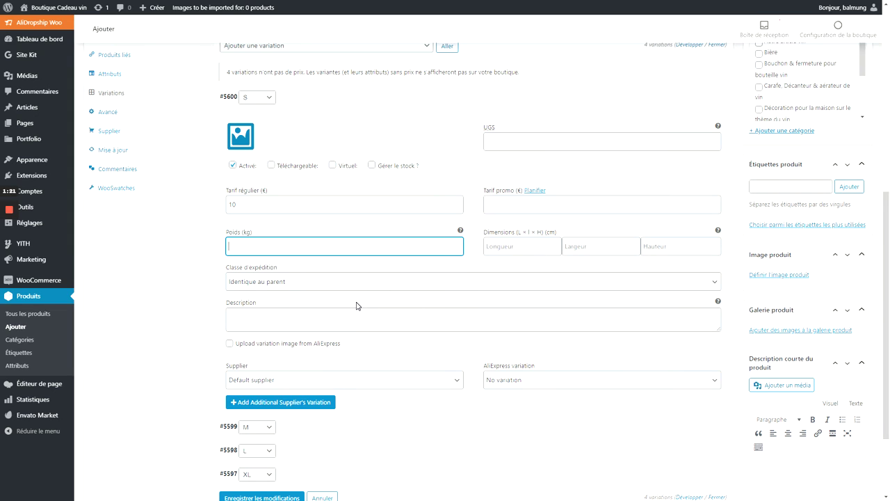
scroll(334, 299, down, 1)
click(229, 269)
click(138, 245)
click(230, 269)
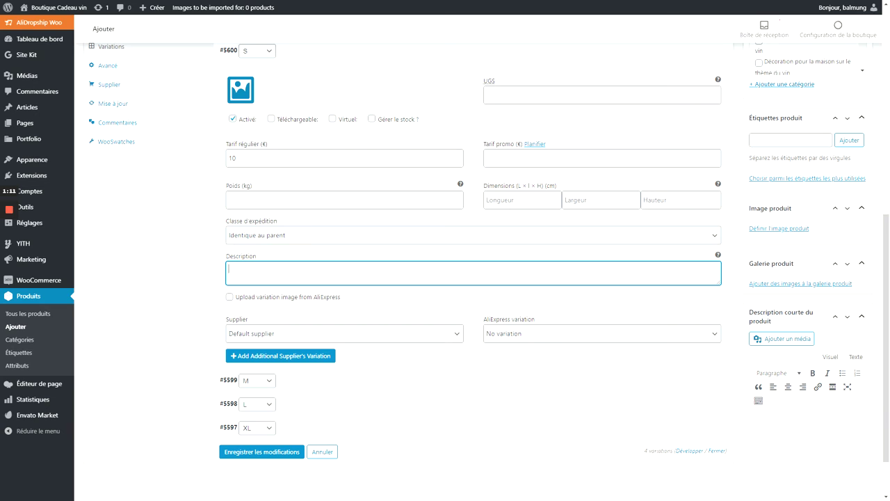
scroll(174, 213, down, 1)
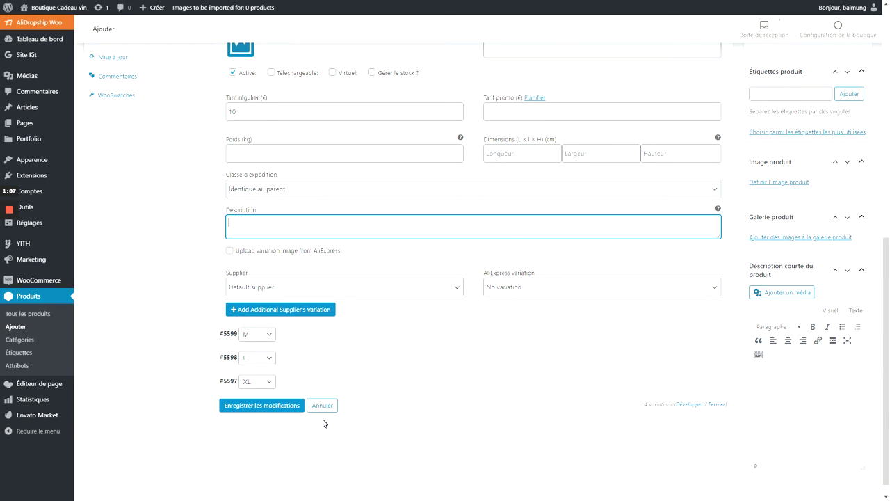
scroll(175, 318, up, 3)
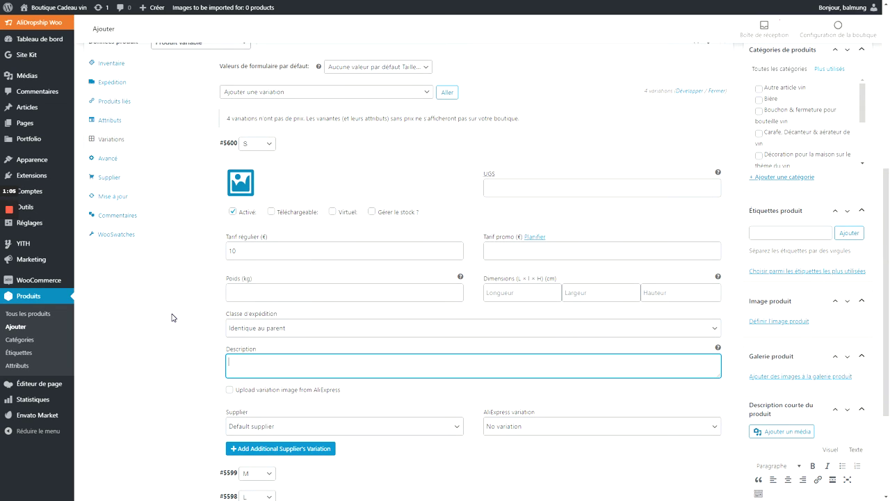
scroll(397, 295, up, 4)
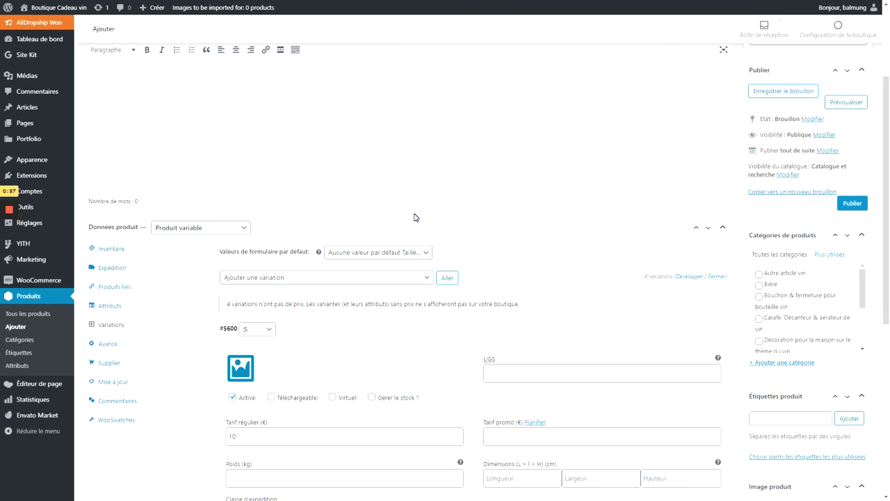
scroll(392, 206, down, 1)
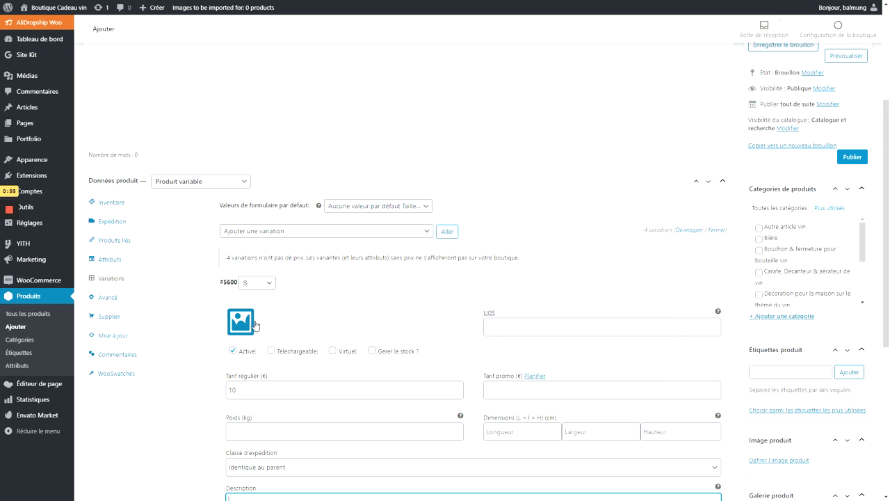
click(324, 289)
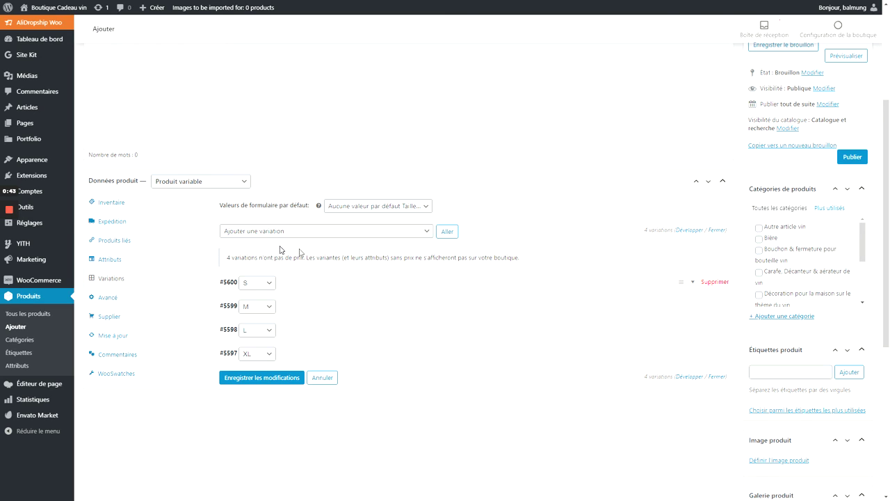
mouse_move(9, 214)
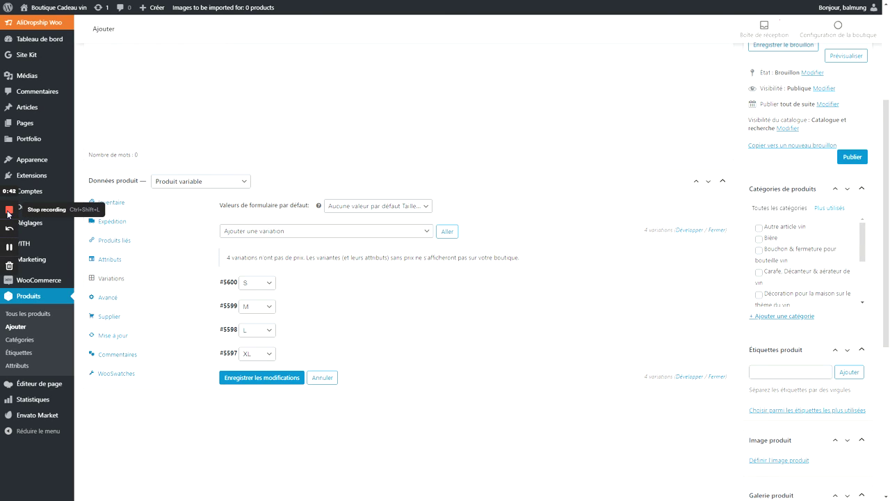